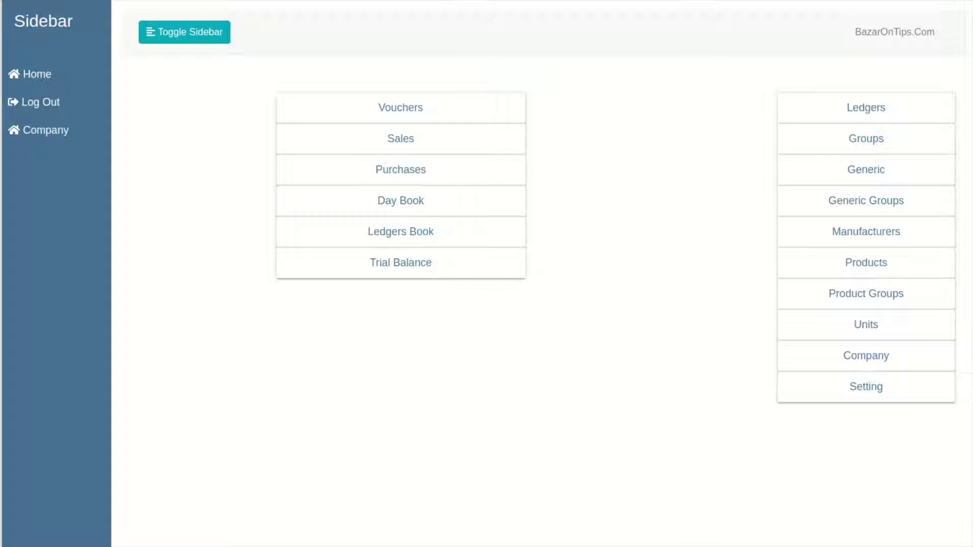
Open a blank form for adding a new ledger from the ledgers list
{"action": "left_click", "coordinate": [864, 112]}
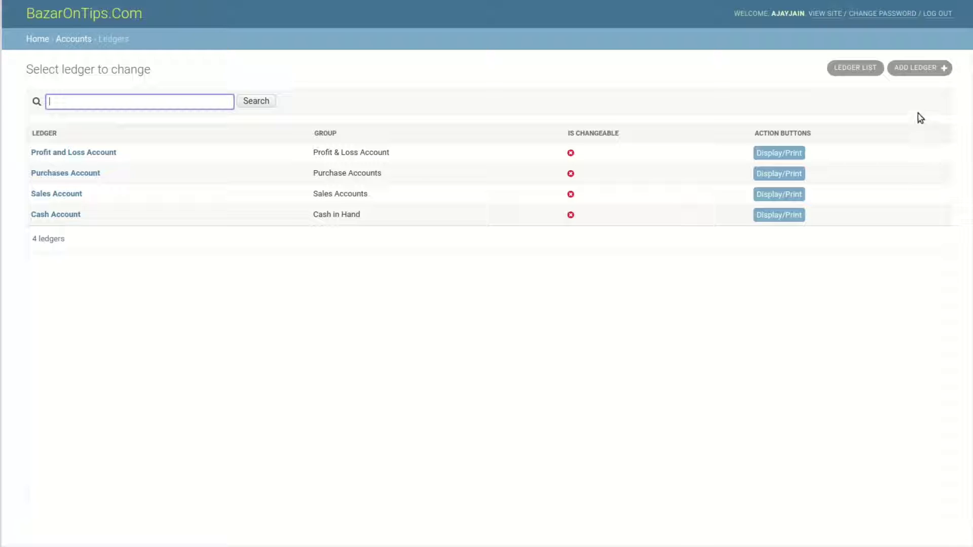
{"action": "left_click", "coordinate": [915, 76]}
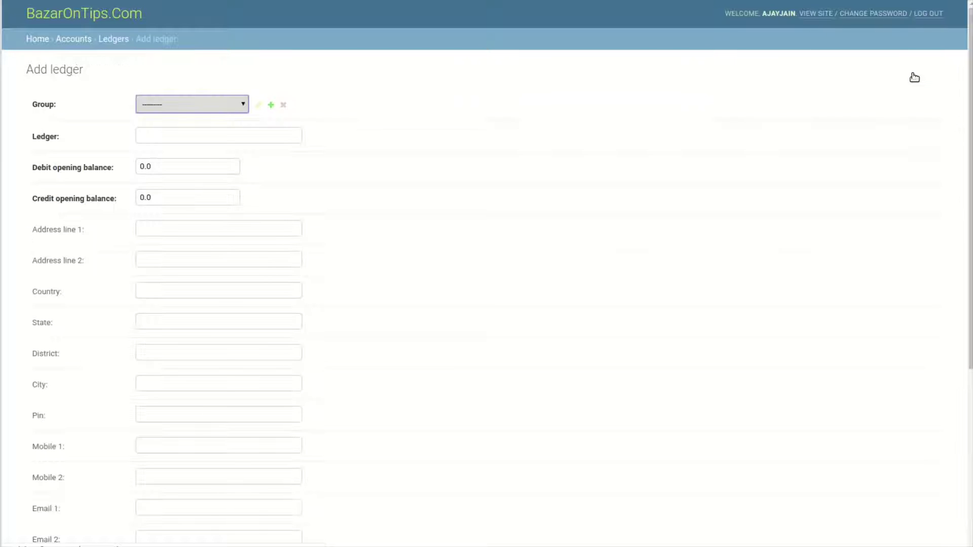
Review the fields of the new ledger form, from group and opening balances to contact, tax and DL number details
{"action": "scroll", "coordinate": [399, 232], "scroll_direction": "down", "scroll_amount": 2}
{"action": "scroll", "coordinate": [403, 236], "scroll_direction": "down", "scroll_amount": 4}
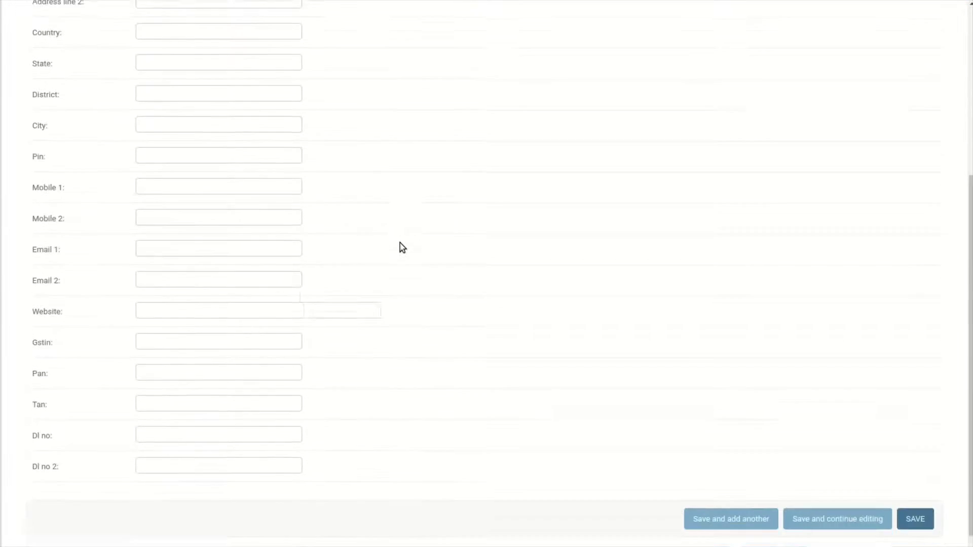
{"action": "scroll", "coordinate": [397, 254], "scroll_direction": "up", "scroll_amount": 4}
{"action": "scroll", "coordinate": [408, 235], "scroll_direction": "up", "scroll_amount": 2}
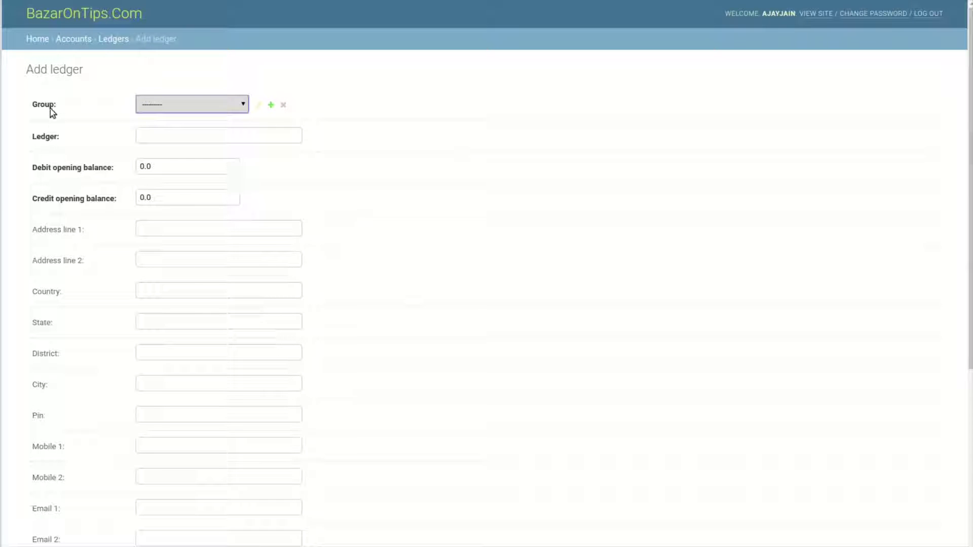
{"action": "scroll", "coordinate": [43, 281], "scroll_direction": "down", "scroll_amount": 3}
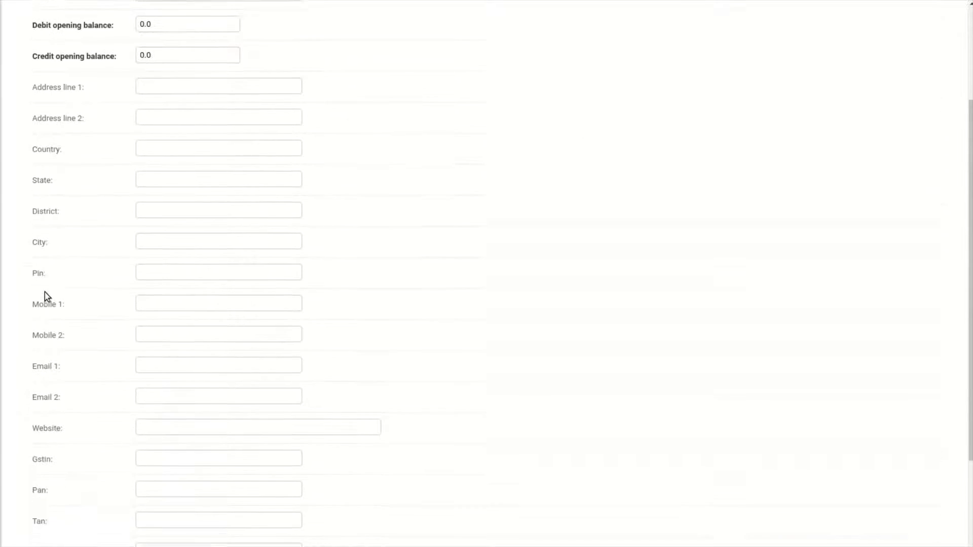
{"action": "scroll", "coordinate": [40, 304], "scroll_direction": "down", "scroll_amount": 2}
{"action": "scroll", "coordinate": [44, 300], "scroll_direction": "up", "scroll_amount": 5}
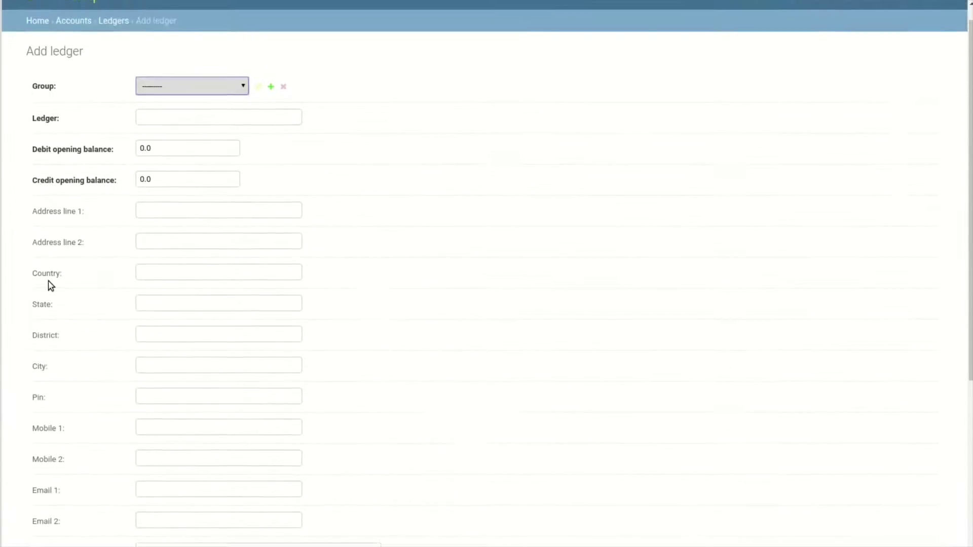
{"action": "scroll", "coordinate": [48, 281], "scroll_direction": "up", "scroll_amount": 1}
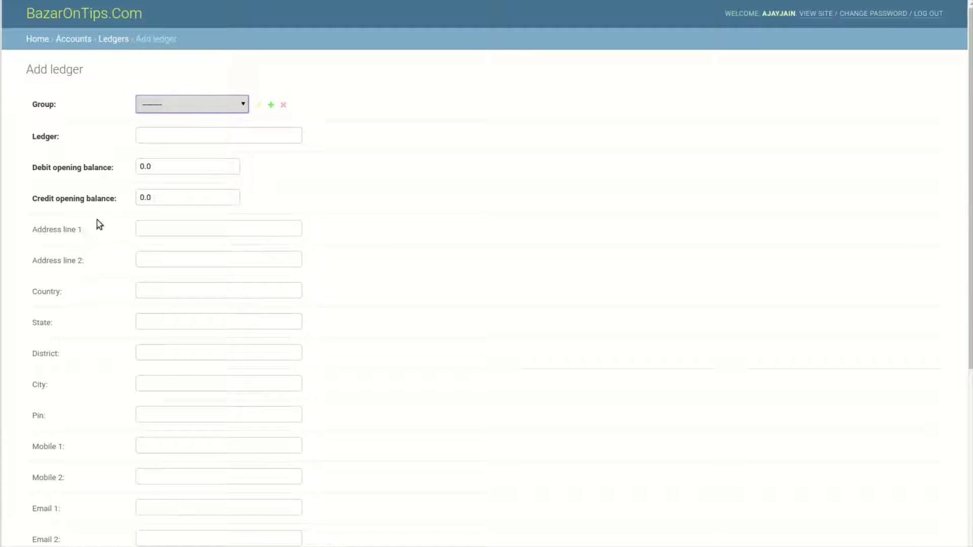
Assign the new ledger to the Bank Accounts group, name it ledger1, and set its debit opening balance to 10000
{"action": "left_click", "coordinate": [180, 104]}
{"action": "left_click", "coordinate": [174, 131]}
{"action": "left_click", "coordinate": [171, 138]}
{"action": "type", "text": "ledger1"}
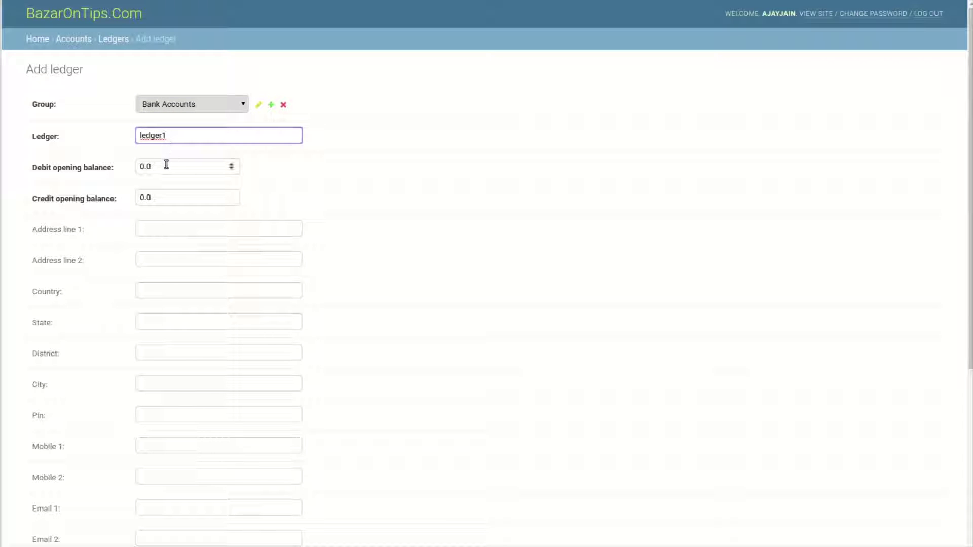
{"action": "left_click_drag", "start_coordinate": [165, 165], "coordinate": [136, 165]}
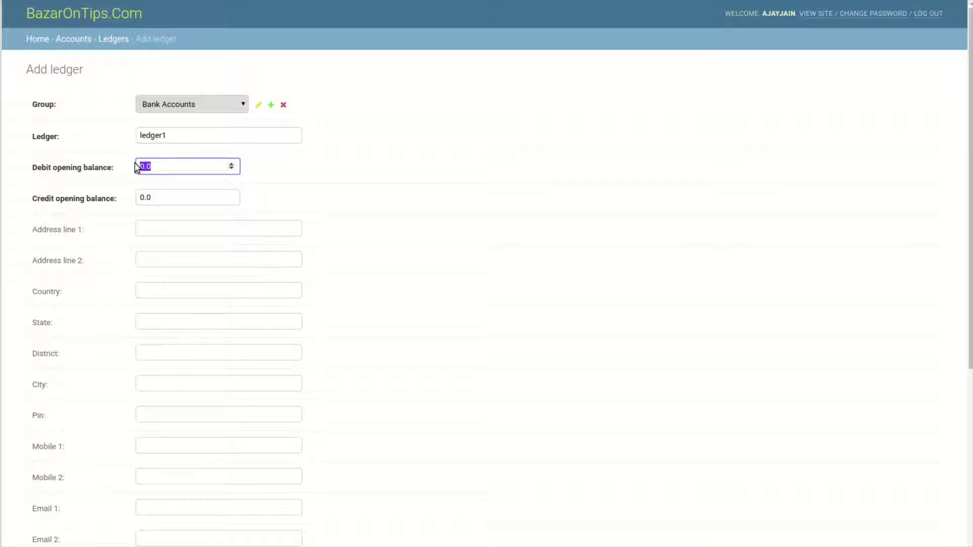
{"action": "type", "text": "10000"}
Look over the remaining optional fields, leave them blank, and save ledger1
{"action": "scroll", "coordinate": [394, 252], "scroll_direction": "down", "scroll_amount": 1}
{"action": "scroll", "coordinate": [394, 253], "scroll_direction": "down", "scroll_amount": 2}
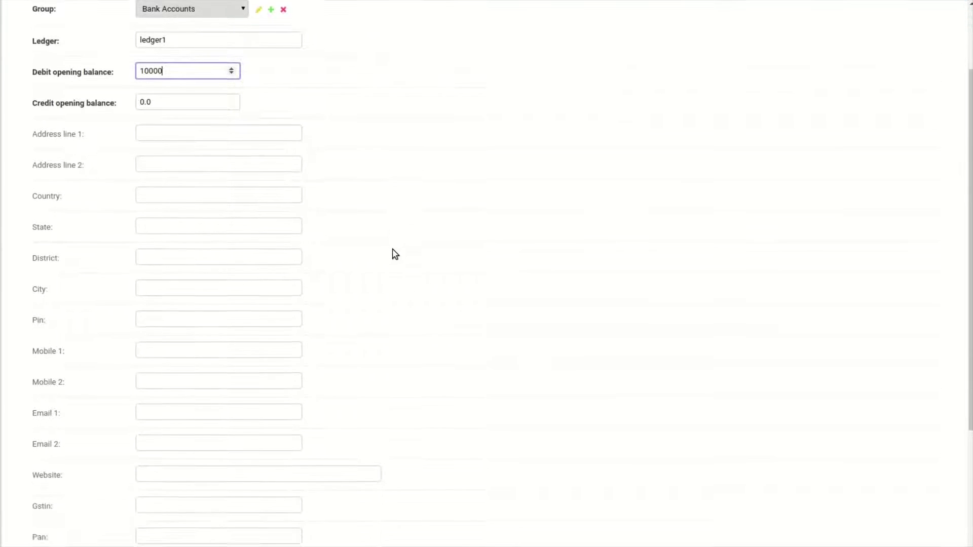
{"action": "scroll", "coordinate": [396, 253], "scroll_direction": "down", "scroll_amount": 1}
{"action": "scroll", "coordinate": [392, 250], "scroll_direction": "down", "scroll_amount": 2}
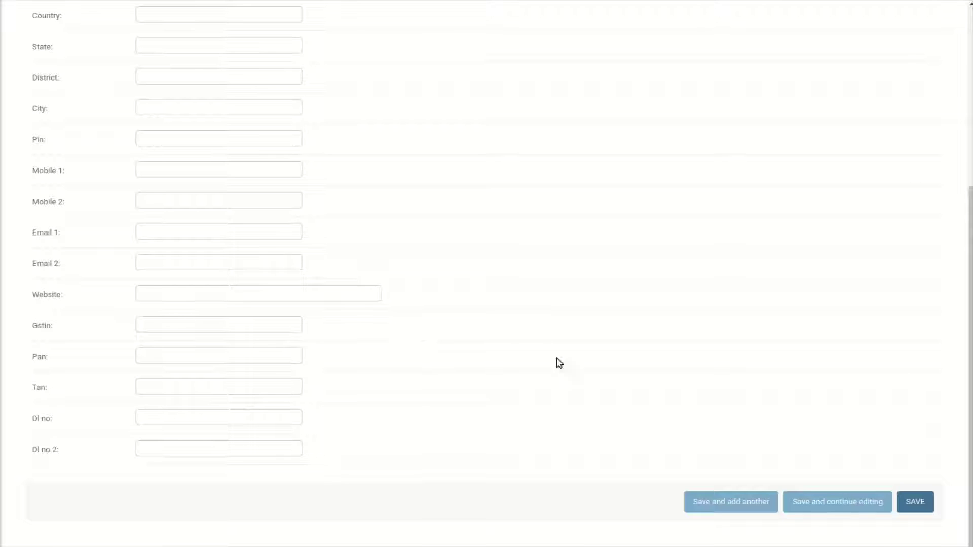
{"action": "scroll", "coordinate": [304, 309], "scroll_direction": "up", "scroll_amount": 1}
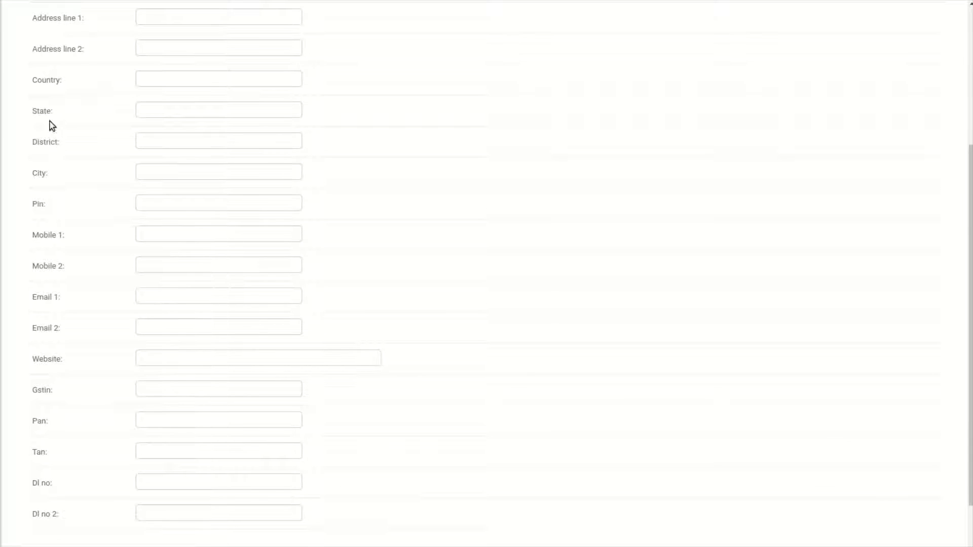
{"action": "scroll", "coordinate": [430, 366], "scroll_direction": "down", "scroll_amount": 1}
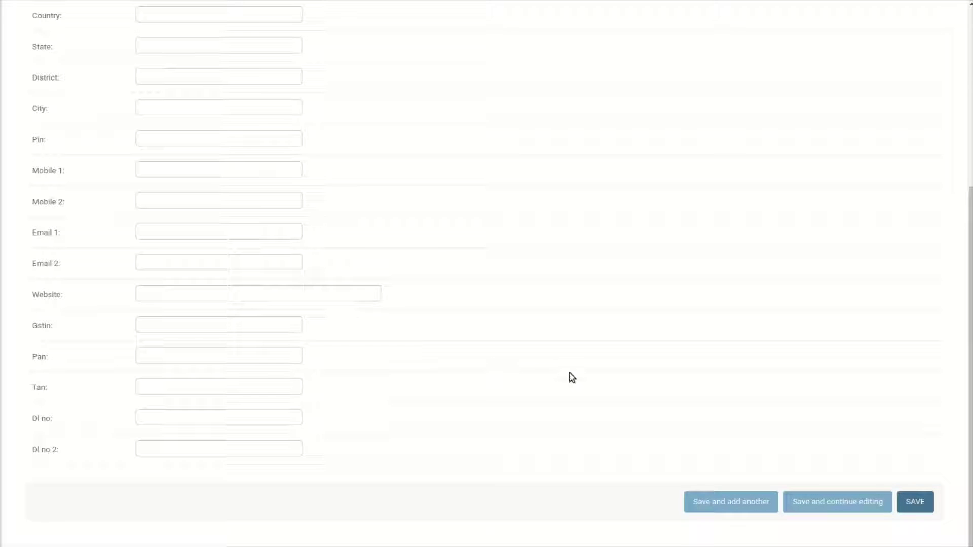
{"action": "left_click", "coordinate": [919, 507]}
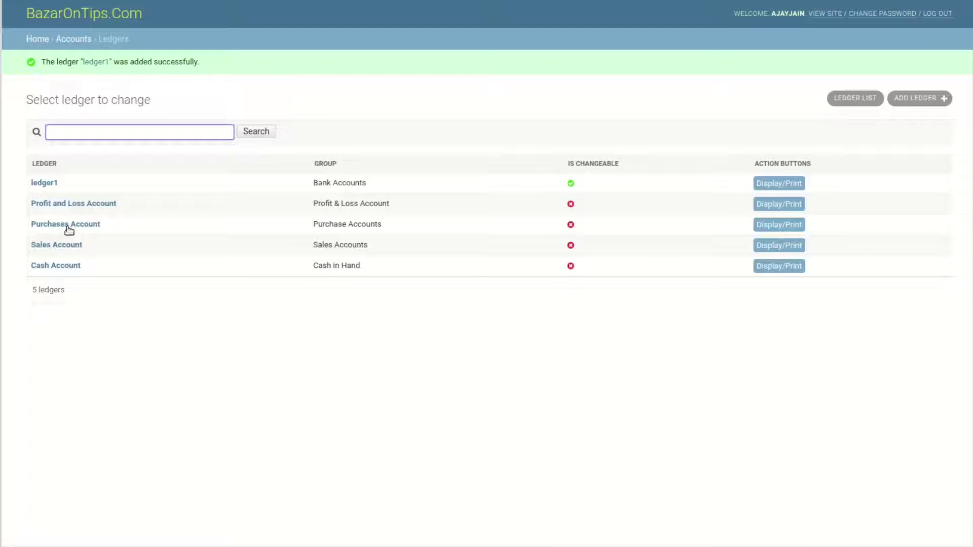
Create and save a ledger named ledger2 in the Cash in Hand group with a credit opening balance of 10000
{"action": "left_click", "coordinate": [45, 186]}
{"action": "left_click", "coordinate": [910, 99]}
{"action": "left_click", "coordinate": [239, 104]}
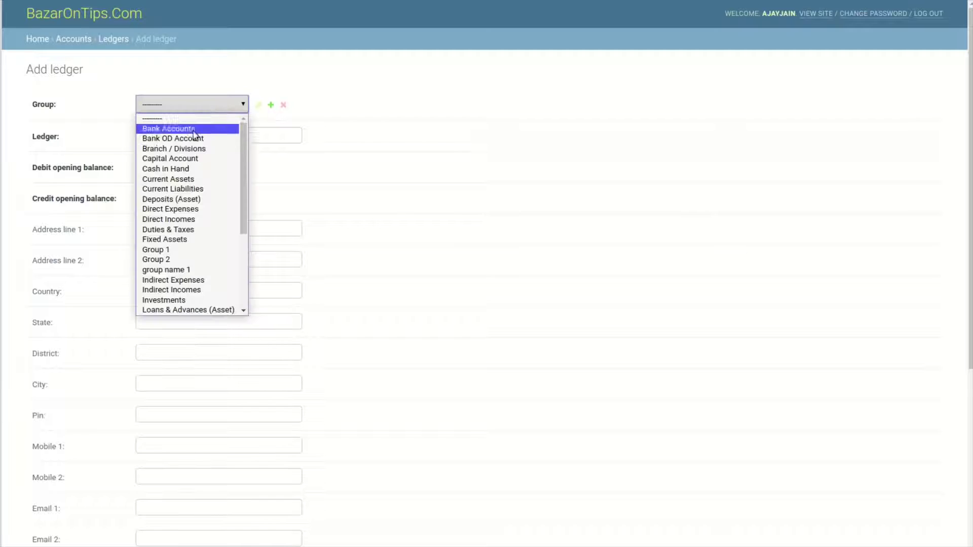
{"action": "left_click", "coordinate": [162, 163]}
{"action": "left_click", "coordinate": [156, 135]}
{"action": "type", "text": "ledger2"}
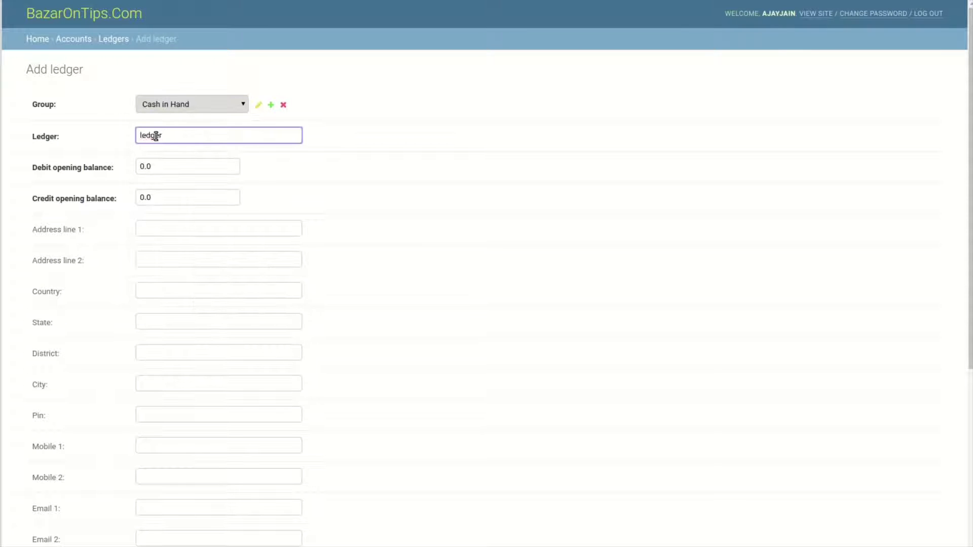
{"action": "left_click", "coordinate": [125, 199]}
{"action": "type", "text": "10000"}
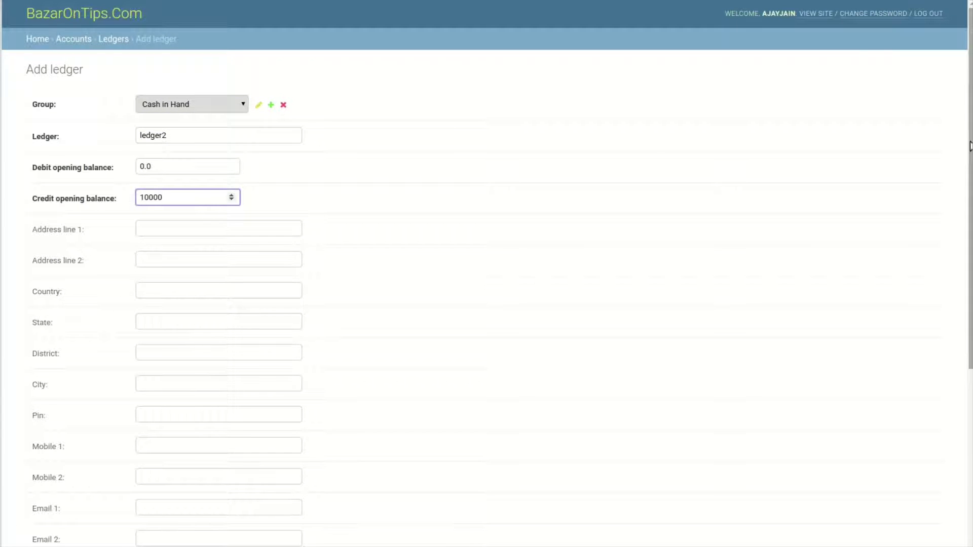
{"action": "scroll", "coordinate": [656, 158], "scroll_direction": "down", "scroll_amount": 5}
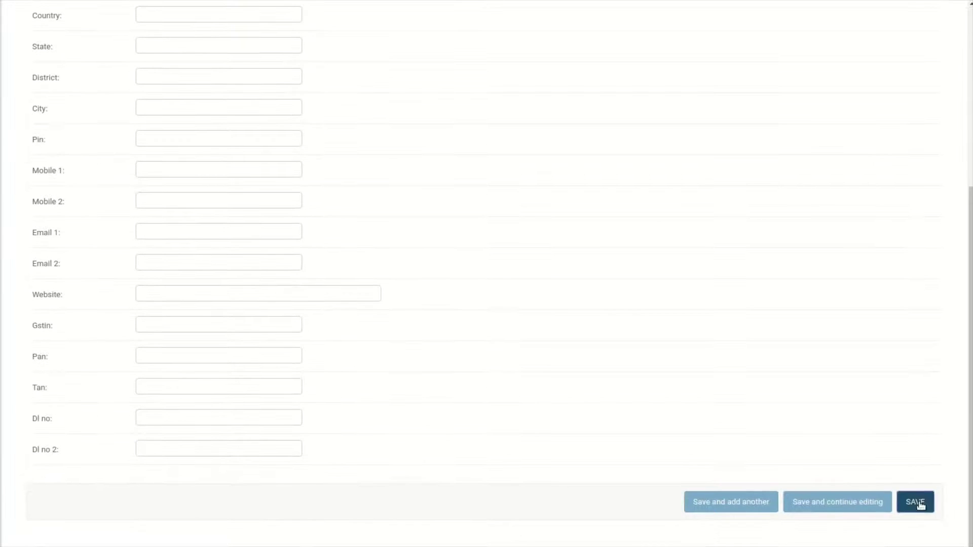
{"action": "left_click", "coordinate": [919, 504]}
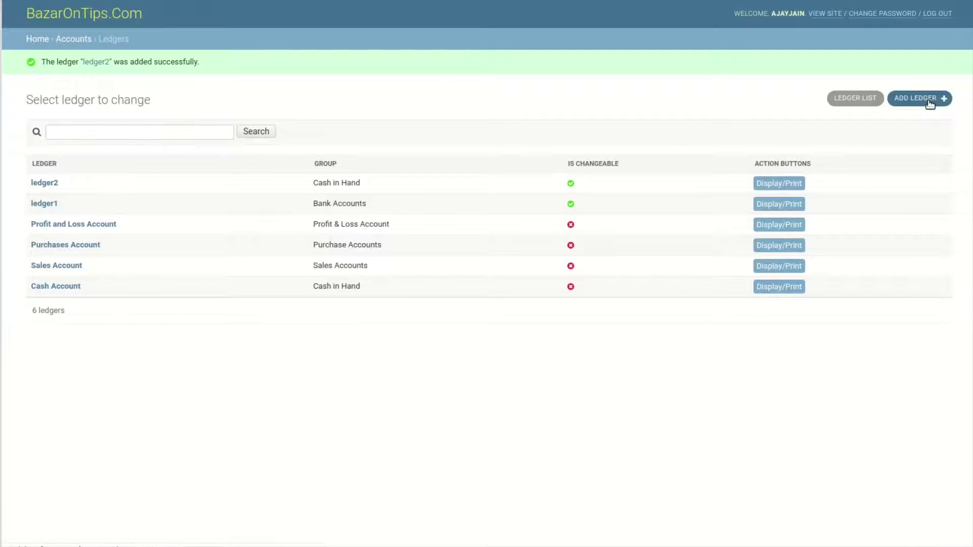
Create and save a ledger named ledger3 in the Fixed Assets group with a debit opening balance of 40000
{"action": "left_click", "coordinate": [930, 102]}
{"action": "left_click", "coordinate": [163, 106]}
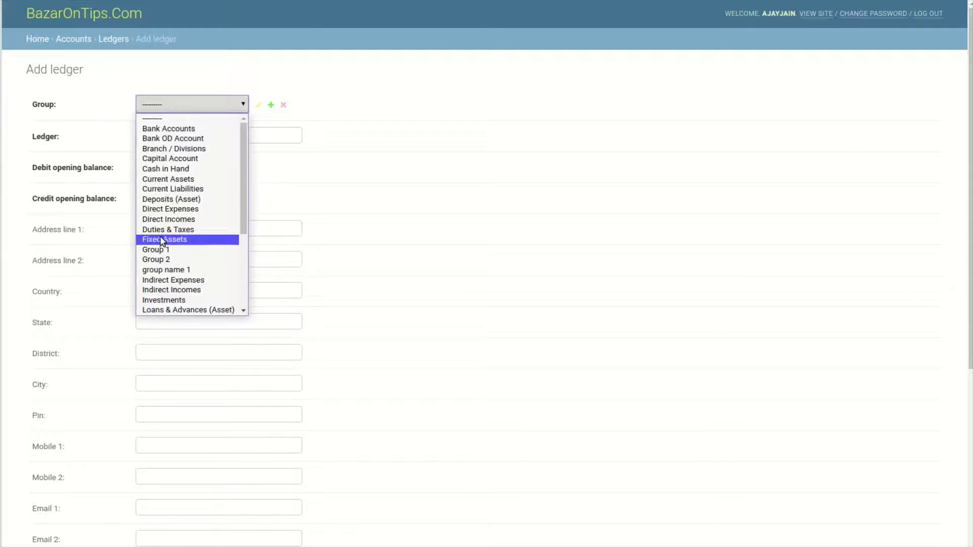
{"action": "left_click", "coordinate": [163, 240]}
{"action": "left_click", "coordinate": [163, 130]}
{"action": "type", "text": "ledger3"}
{"action": "left_click", "coordinate": [158, 169]}
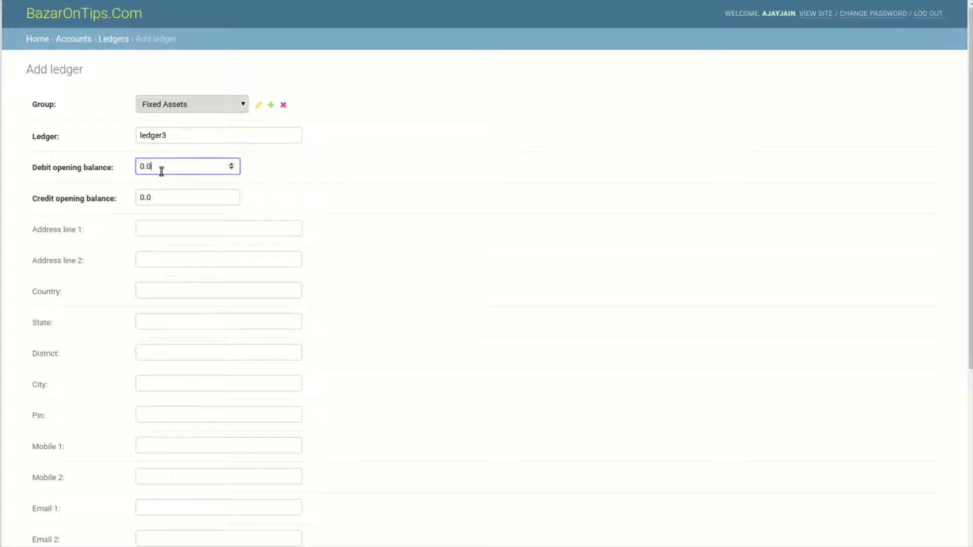
{"action": "left_click_drag", "start_coordinate": [158, 169], "coordinate": [126, 168]}
{"action": "type", "text": "40000"}
{"action": "scroll", "coordinate": [758, 187], "scroll_direction": "down", "scroll_amount": 5}
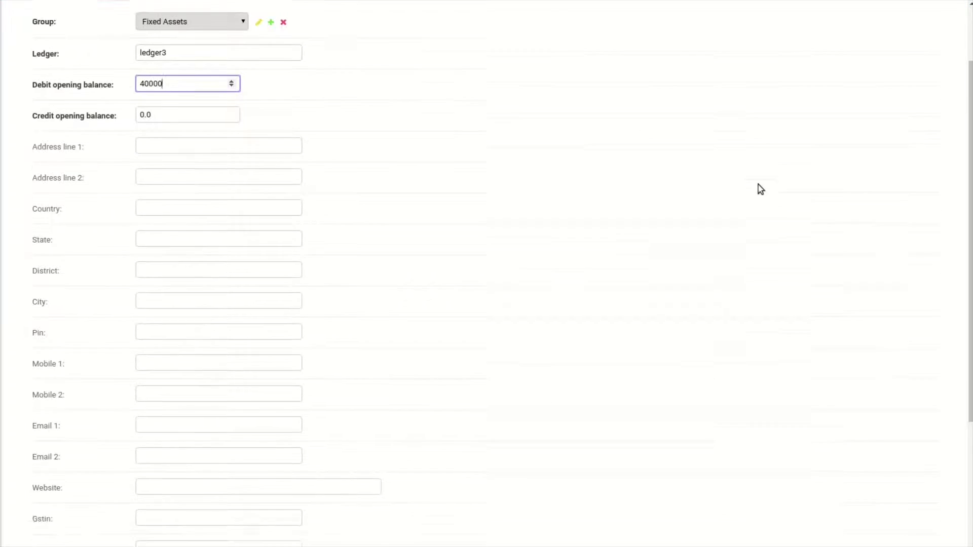
{"action": "left_click", "coordinate": [926, 502]}
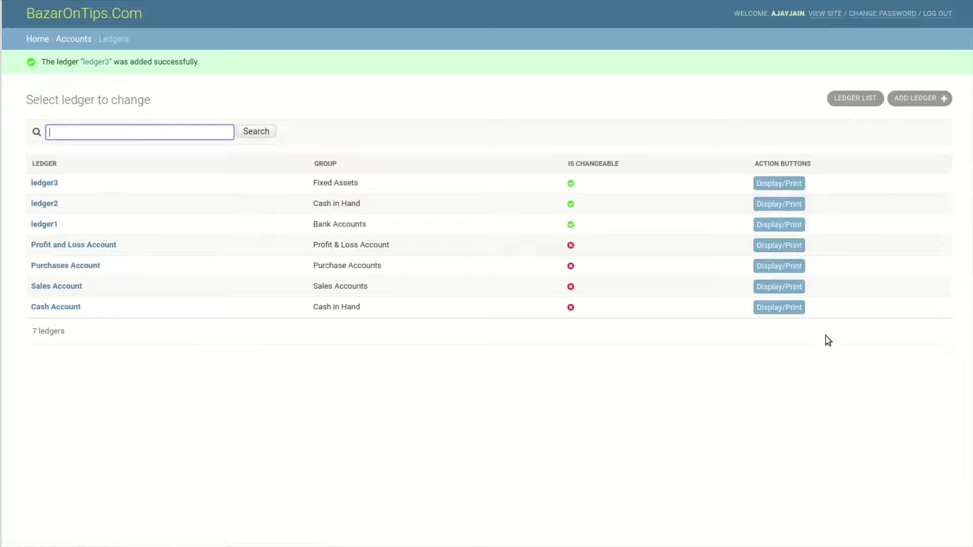
Create and save a ledger named ledger4 in the Current Assets group with a credit opening balance of 5000
{"action": "left_click", "coordinate": [907, 101]}
{"action": "left_click", "coordinate": [209, 105]}
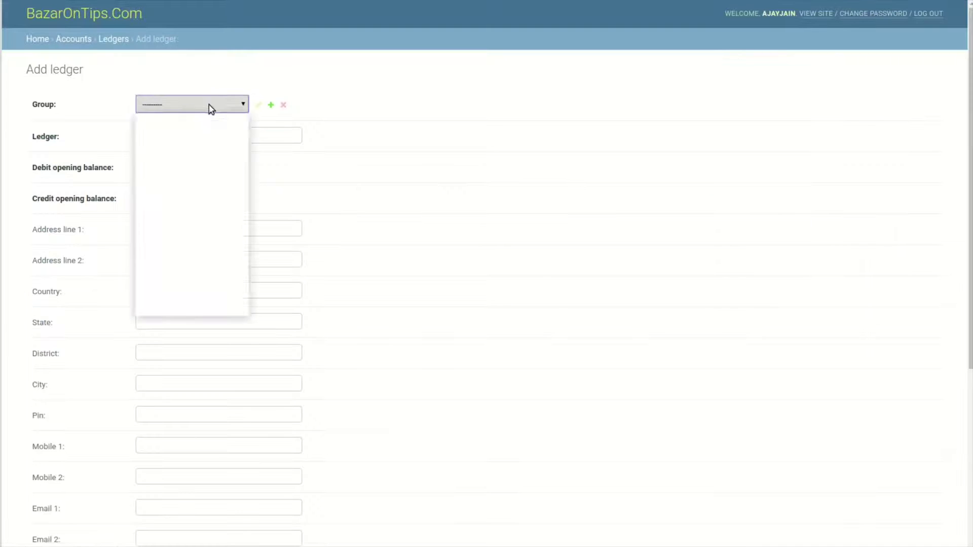
{"action": "left_click", "coordinate": [187, 178]}
{"action": "left_click", "coordinate": [170, 138]}
{"action": "type", "text": "ledger"}
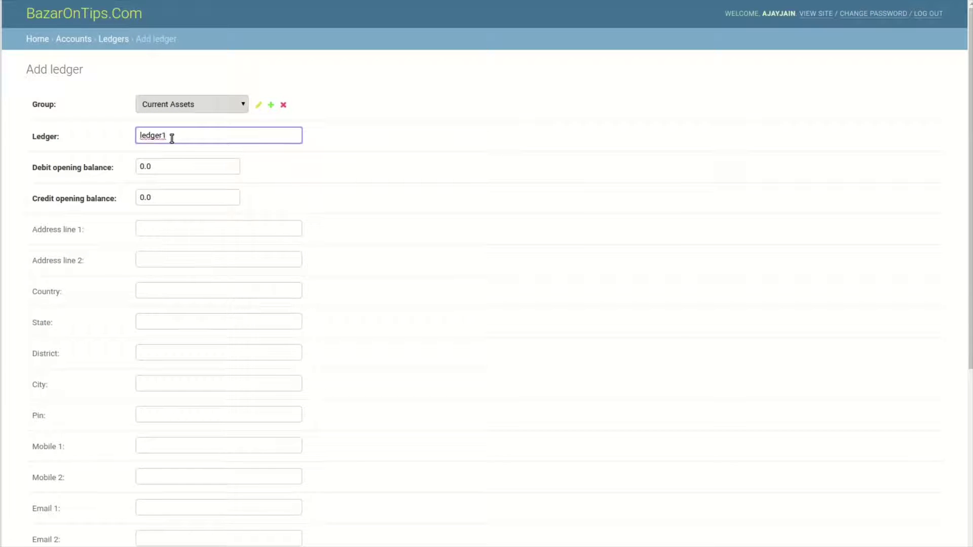
{"action": "type", "text": "4"}
{"action": "left_click", "coordinate": [130, 201]}
{"action": "type", "text": "5000"}
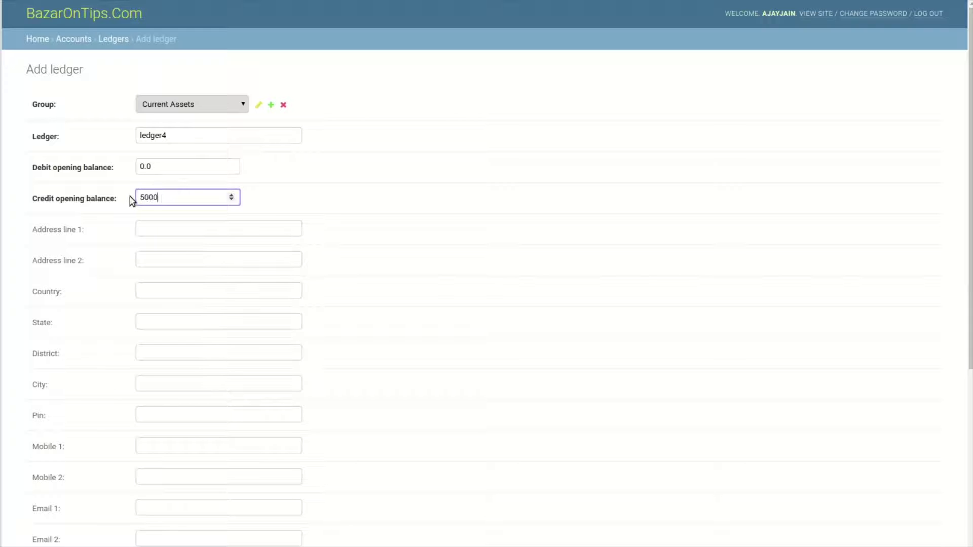
{"action": "scroll", "coordinate": [636, 239], "scroll_direction": "down", "scroll_amount": 5}
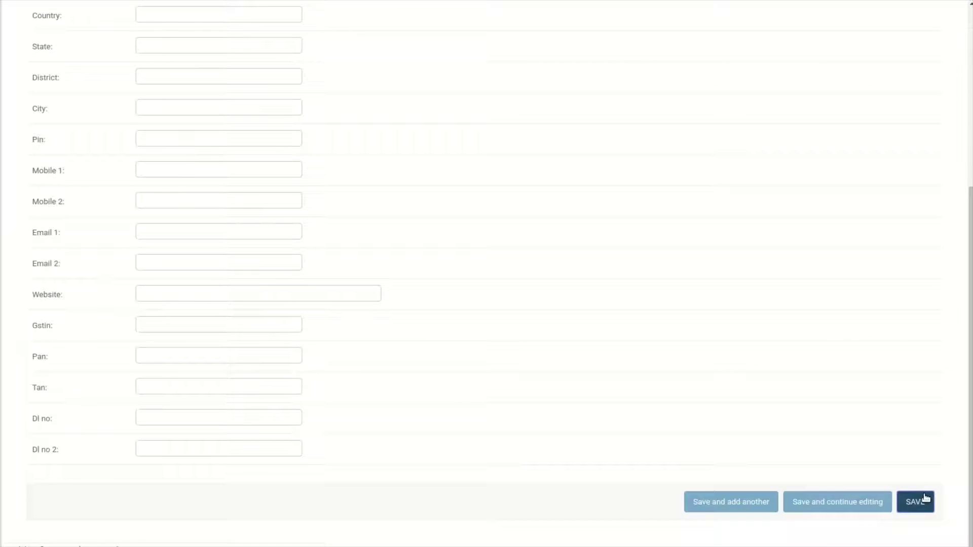
{"action": "left_click", "coordinate": [925, 498]}
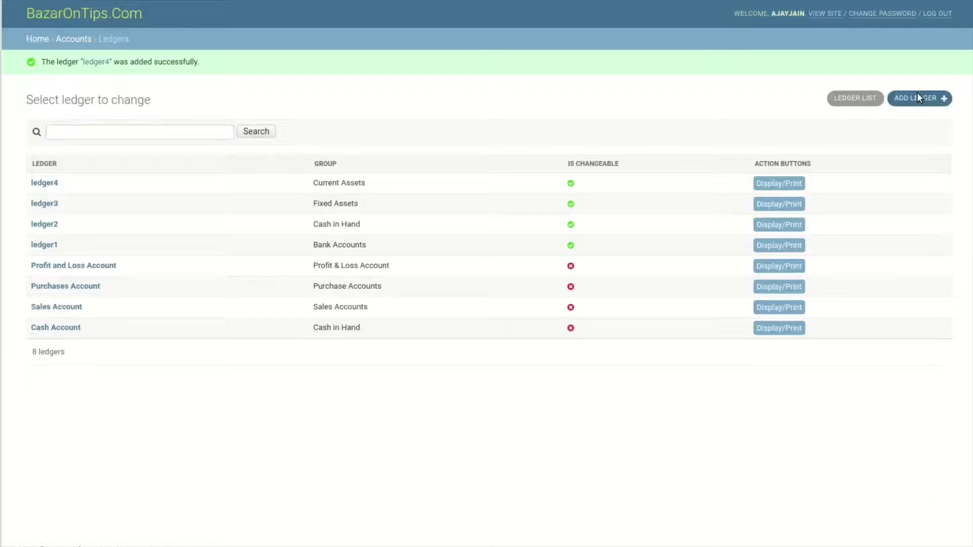
Create and save a ledger named ledger5 in the Profit & Loss Account group with a debit opening balance of 45678
{"action": "left_click", "coordinate": [917, 97]}
{"action": "left_click", "coordinate": [226, 109]}
{"action": "scroll", "coordinate": [194, 254], "scroll_direction": "down", "scroll_amount": 3}
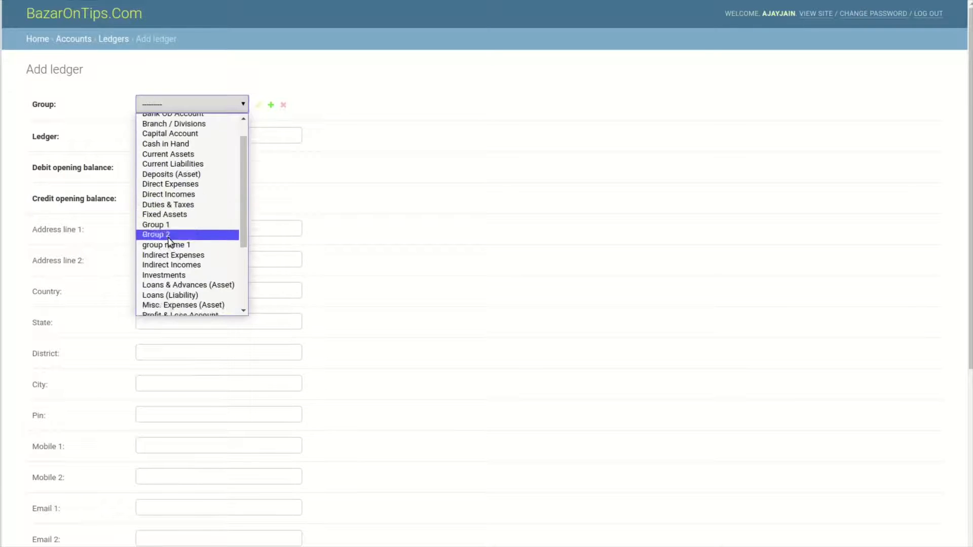
{"action": "left_click", "coordinate": [194, 275]}
{"action": "left_click", "coordinate": [172, 133]}
{"action": "type", "text": "ledger"}
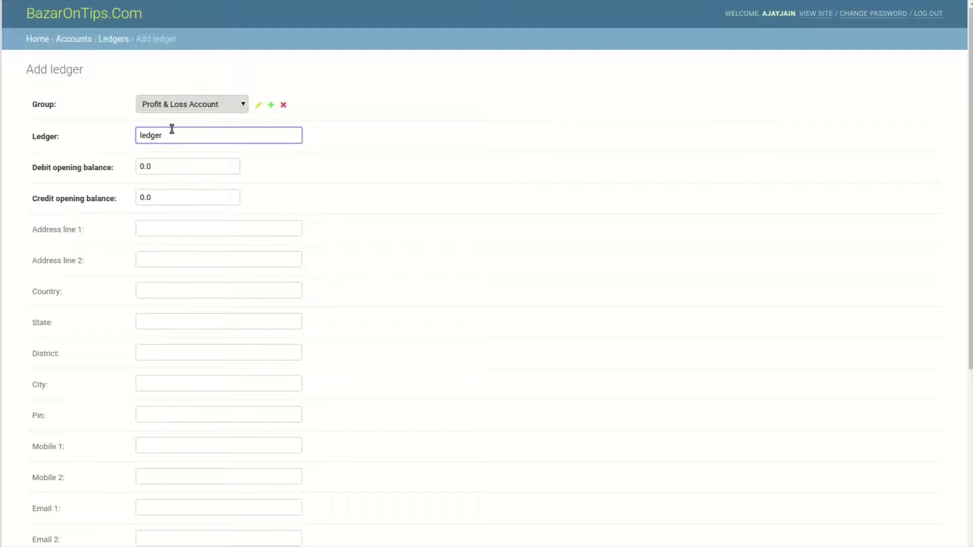
{"action": "type", "text": "15"}
{"action": "double_click", "coordinate": [148, 168]}
{"action": "type", "text": "45678"}
{"action": "scroll", "coordinate": [396, 232], "scroll_direction": "down", "scroll_amount": 2}
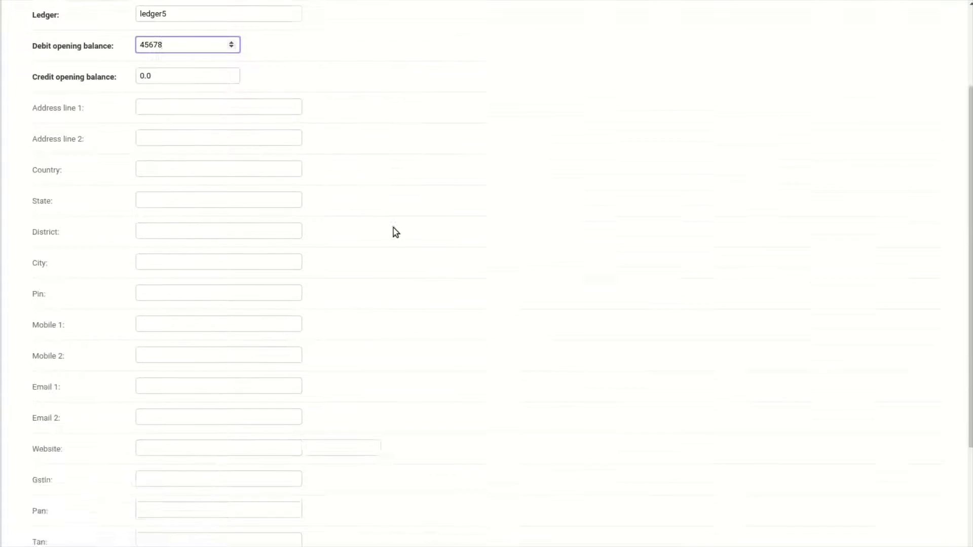
{"action": "scroll", "coordinate": [396, 232], "scroll_direction": "down", "scroll_amount": 3}
{"action": "left_click", "coordinate": [909, 500]}
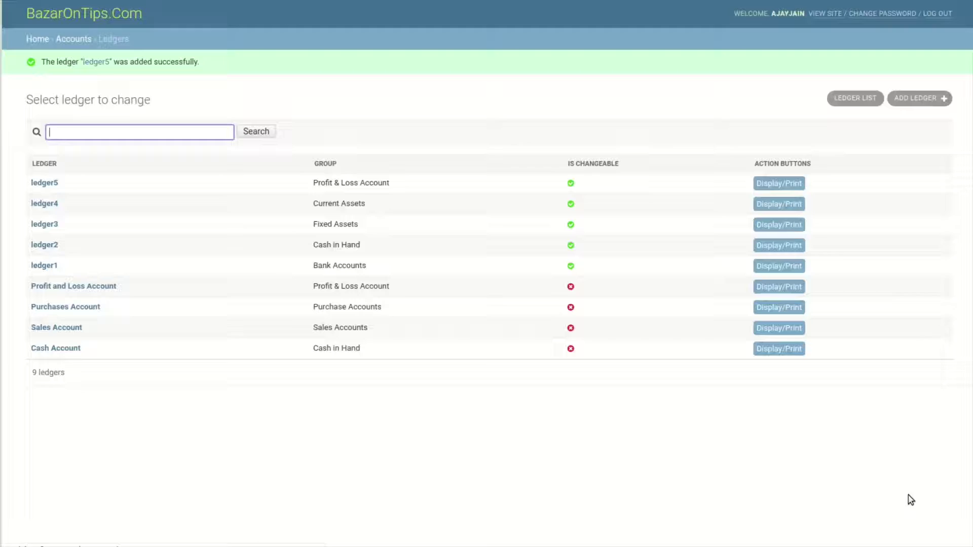
Create and save a ledger named ledger6 in the Current Liabilities group with a credit opening balance of 4789
{"action": "left_click", "coordinate": [894, 100]}
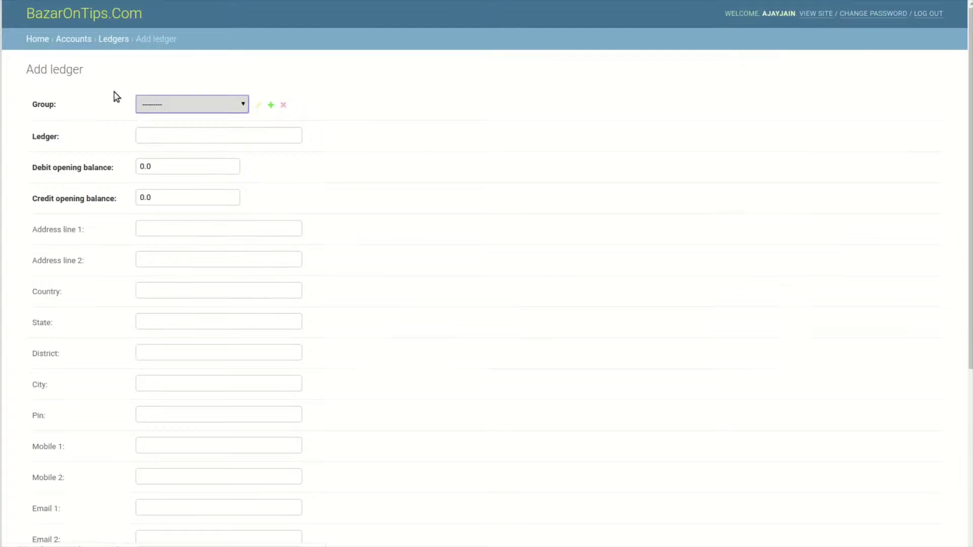
{"action": "left_click", "coordinate": [152, 104]}
{"action": "left_click", "coordinate": [168, 189]}
{"action": "left_click", "coordinate": [162, 135]}
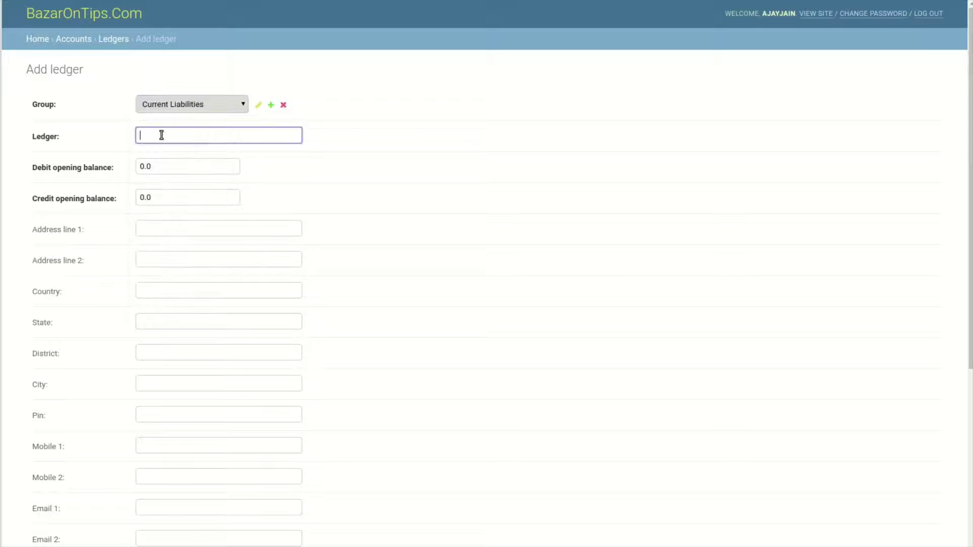
{"action": "type", "text": "ledger6"}
{"action": "double_click", "coordinate": [158, 197]}
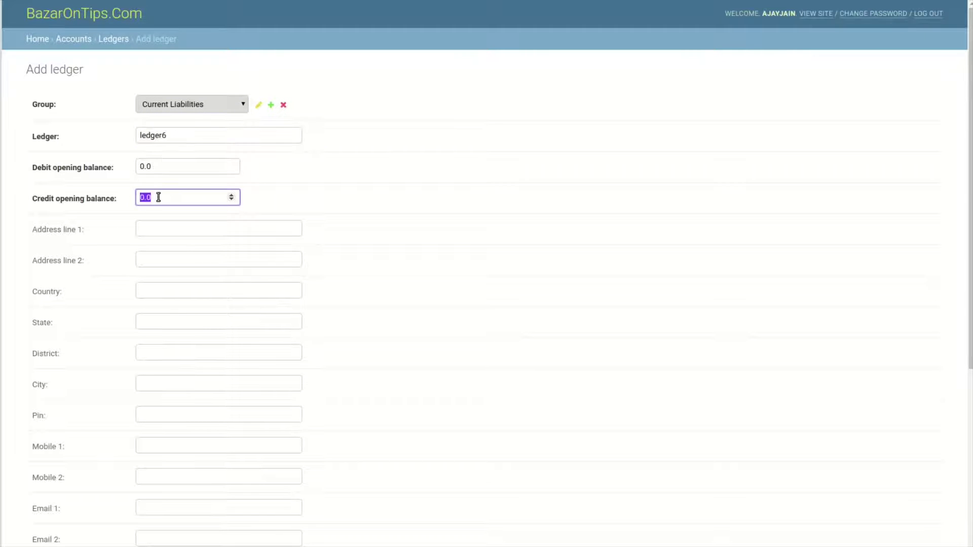
{"action": "type", "text": "4789"}
{"action": "scroll", "coordinate": [546, 347], "scroll_direction": "down", "scroll_amount": 5}
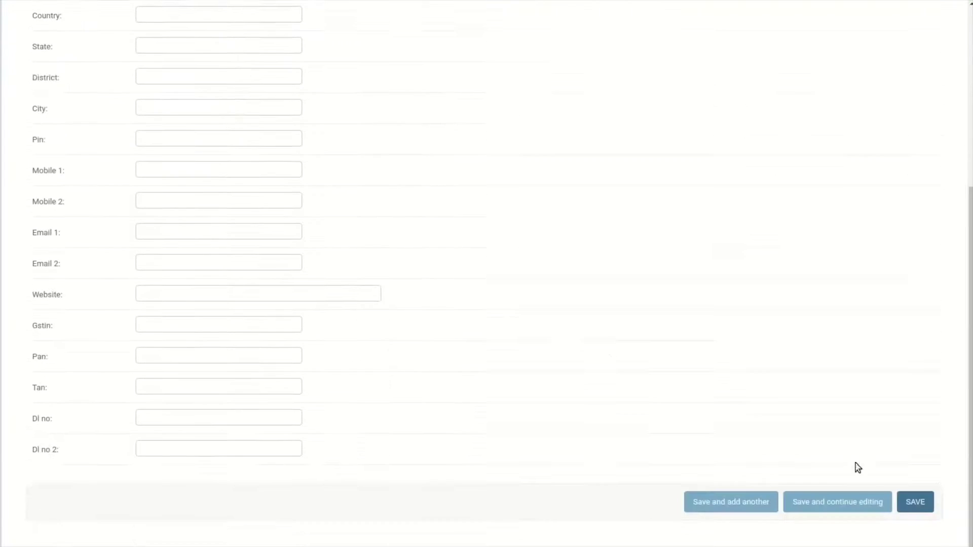
{"action": "left_click", "coordinate": [919, 501]}
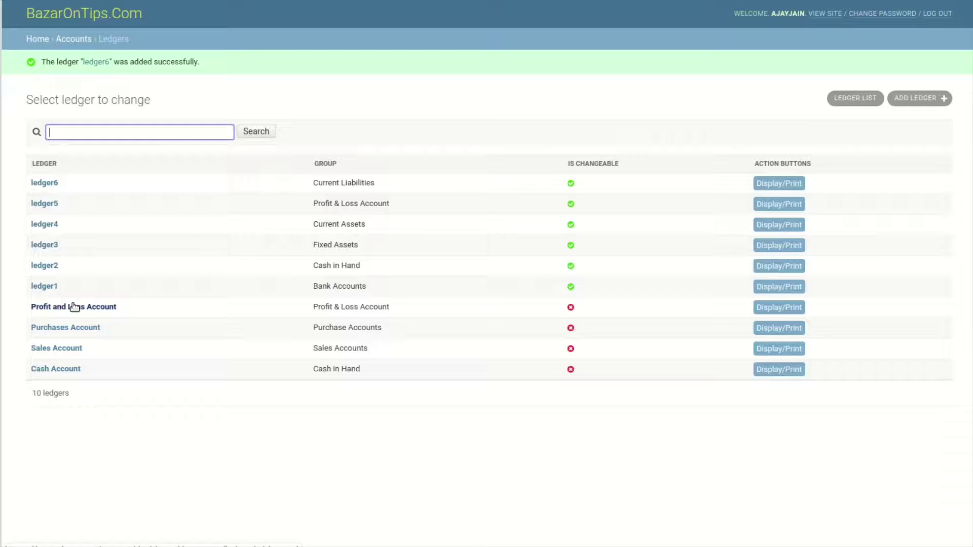
Rename ledger2 to ledger233, change its group to Direct Incomes, and save the ledger
{"action": "left_click", "coordinate": [40, 270]}
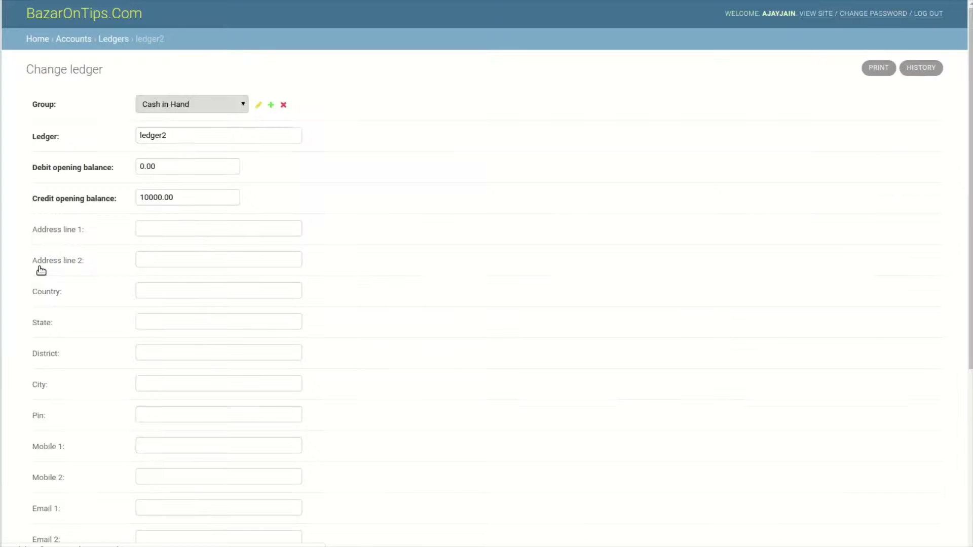
{"action": "scroll", "coordinate": [196, 211], "scroll_direction": "down", "scroll_amount": 3}
{"action": "scroll", "coordinate": [199, 229], "scroll_direction": "up", "scroll_amount": 3}
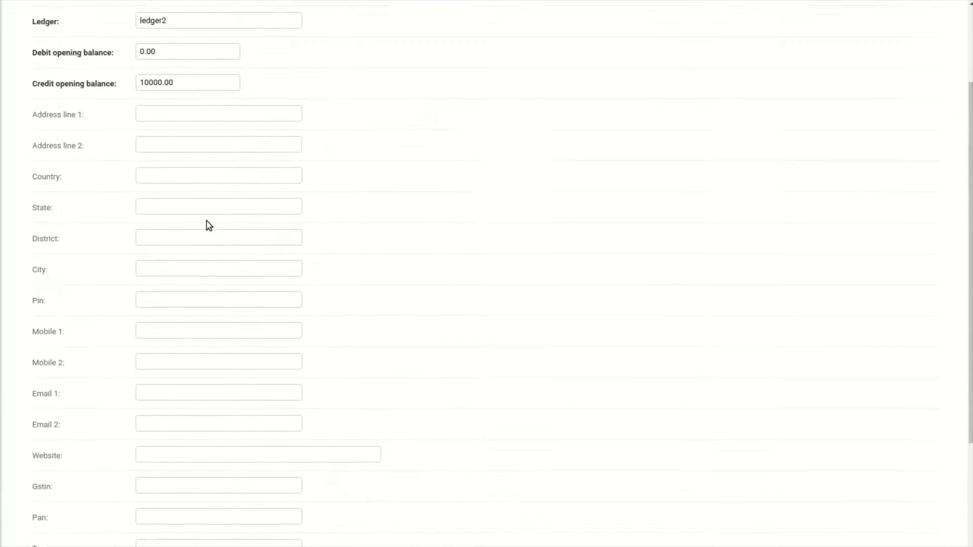
{"action": "left_click", "coordinate": [178, 117]}
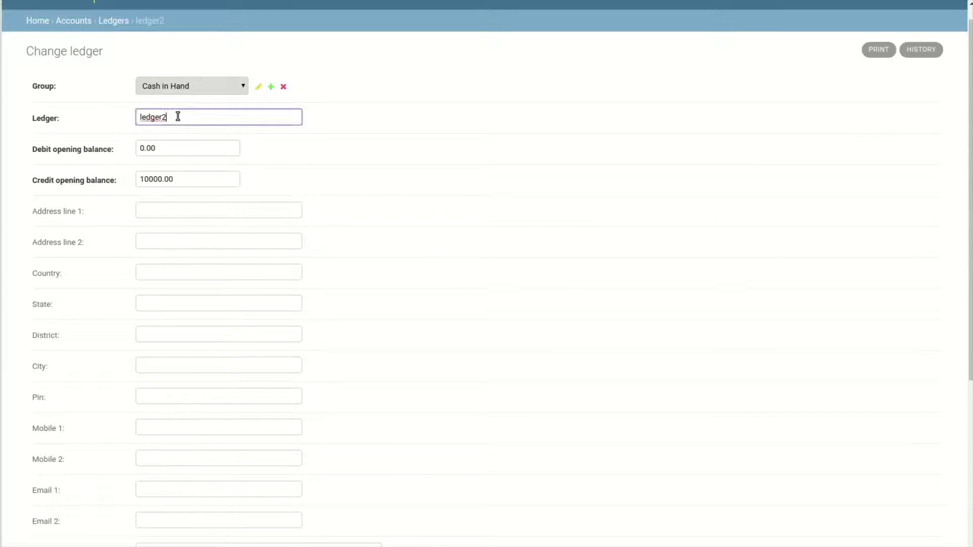
{"action": "left_click", "coordinate": [175, 89]}
{"action": "left_click", "coordinate": [163, 199]}
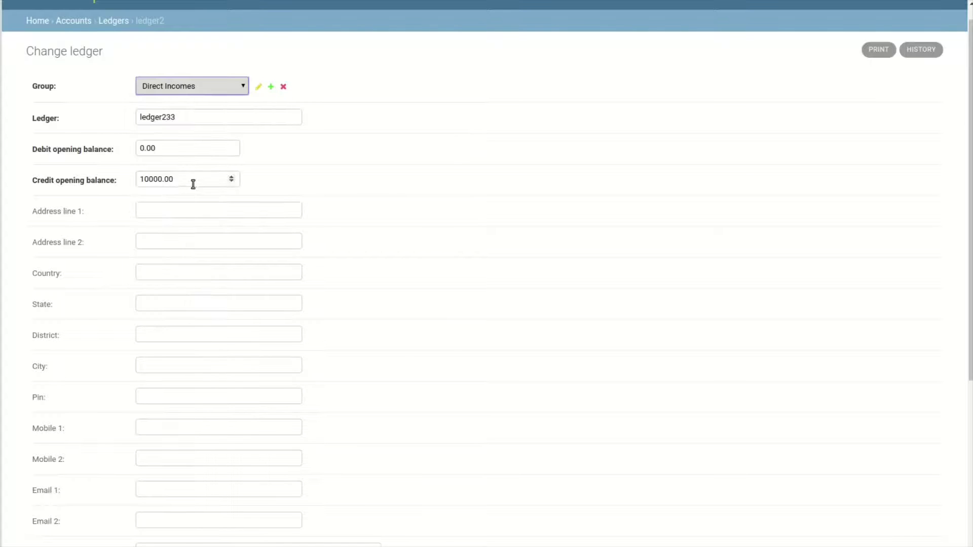
{"action": "right_click", "coordinate": [205, 196]}
{"action": "left_click", "coordinate": [457, 173]}
{"action": "scroll", "coordinate": [453, 167], "scroll_direction": "down", "scroll_amount": 2}
{"action": "scroll", "coordinate": [453, 162], "scroll_direction": "up", "scroll_amount": 1}
{"action": "scroll", "coordinate": [457, 154], "scroll_direction": "down", "scroll_amount": 3}
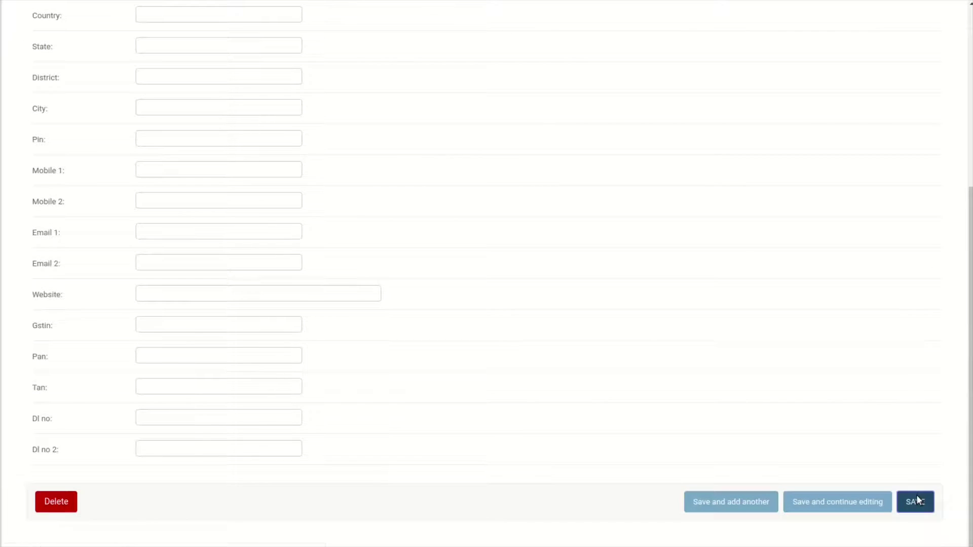
{"action": "left_click", "coordinate": [916, 500]}
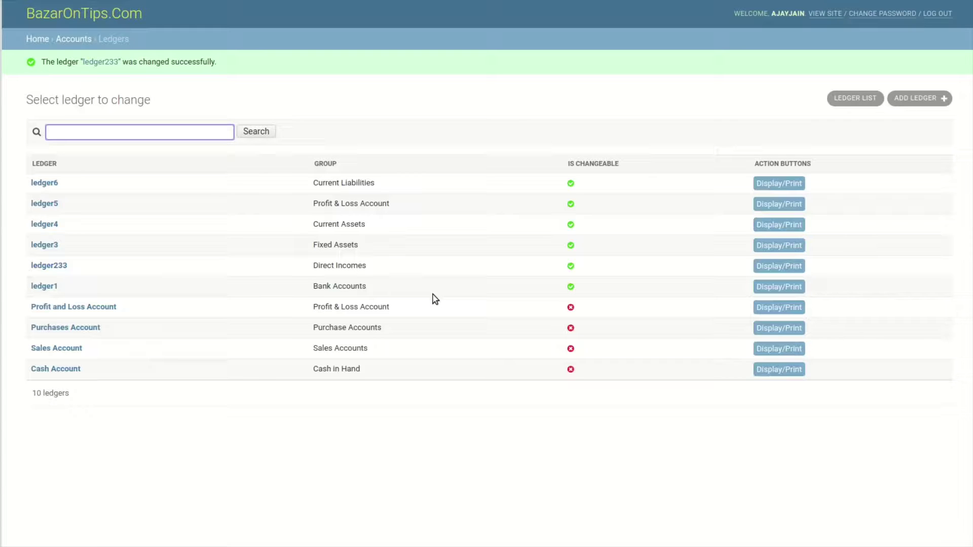
Delete ledger1 from the Bank Accounts group and confirm the deletion
{"action": "left_click", "coordinate": [46, 288]}
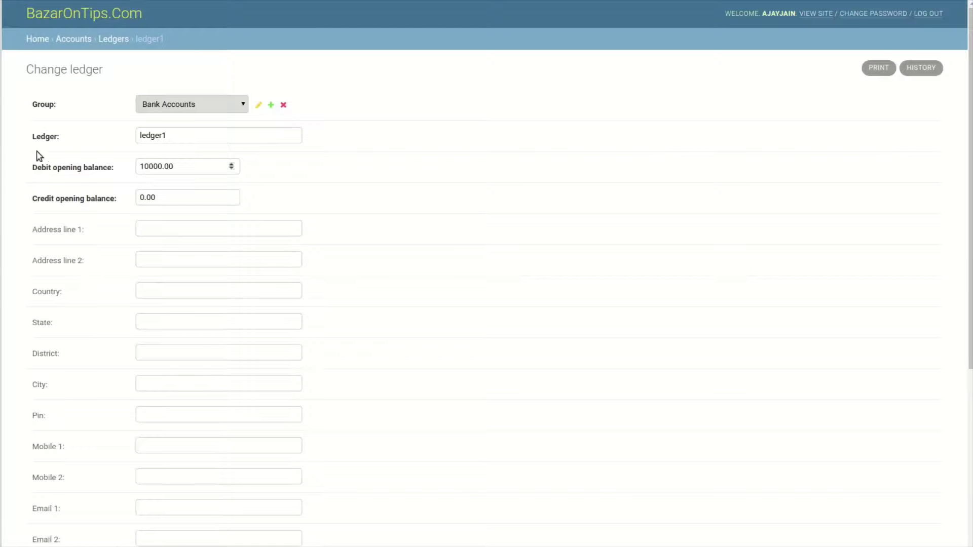
{"action": "scroll", "coordinate": [114, 127], "scroll_direction": "down", "scroll_amount": 5}
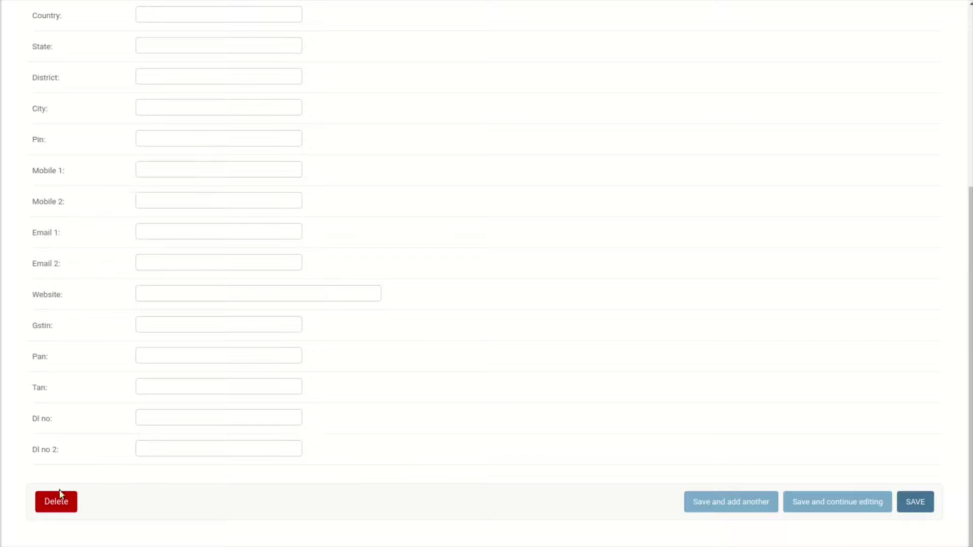
{"action": "left_click", "coordinate": [51, 501]}
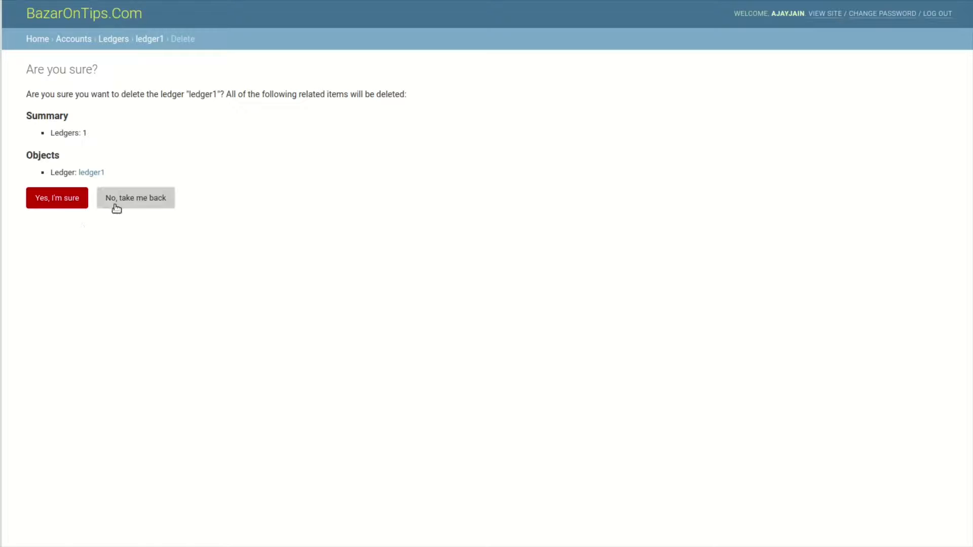
{"action": "left_click", "coordinate": [57, 202]}
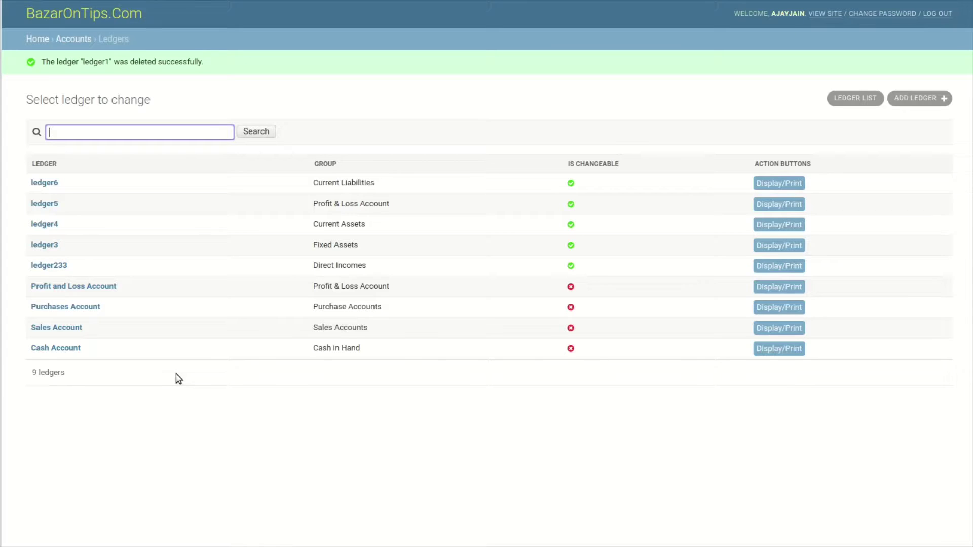
Display the ledger book of ledger4 with its print preview, and return to the ledgers overview without saving
{"action": "left_click", "coordinate": [781, 223]}
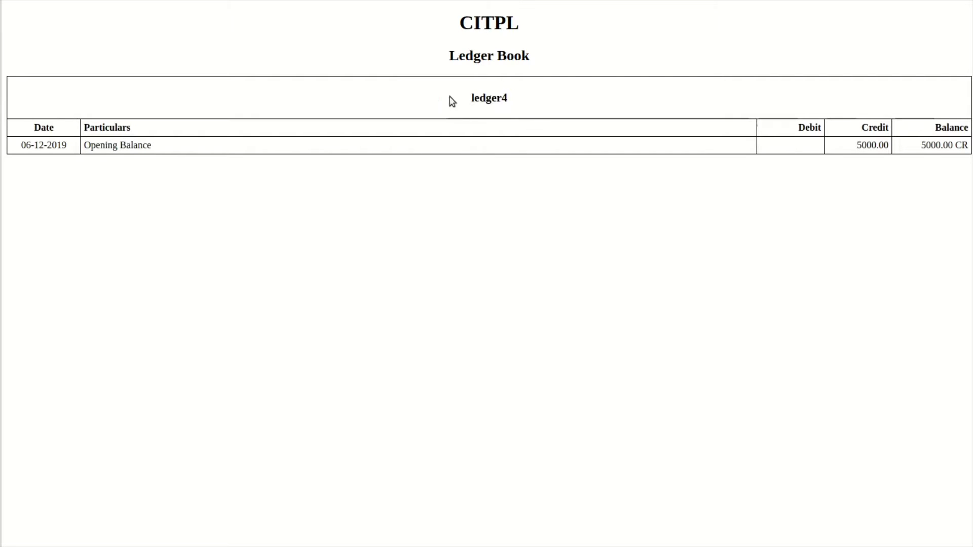
{"action": "right_click", "coordinate": [445, 172]}
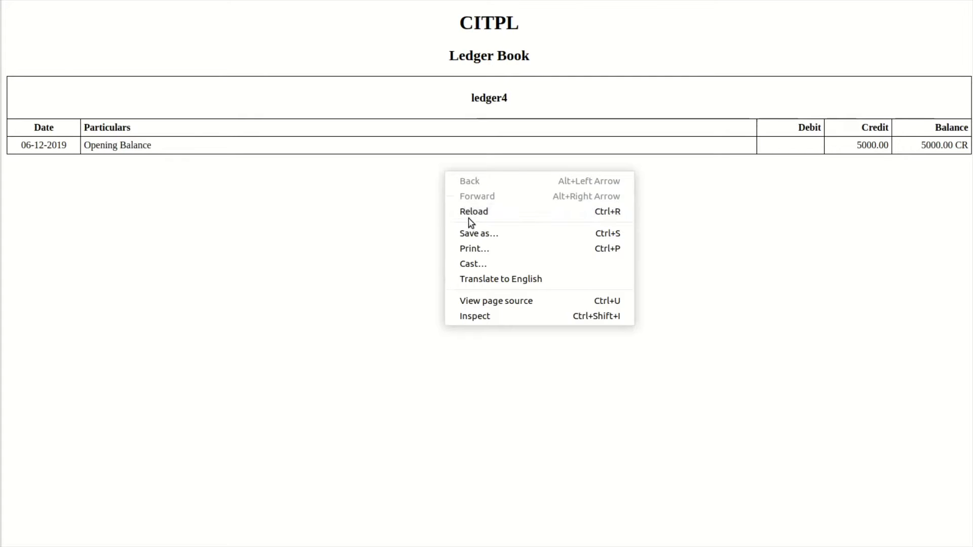
{"action": "left_click", "coordinate": [476, 248]}
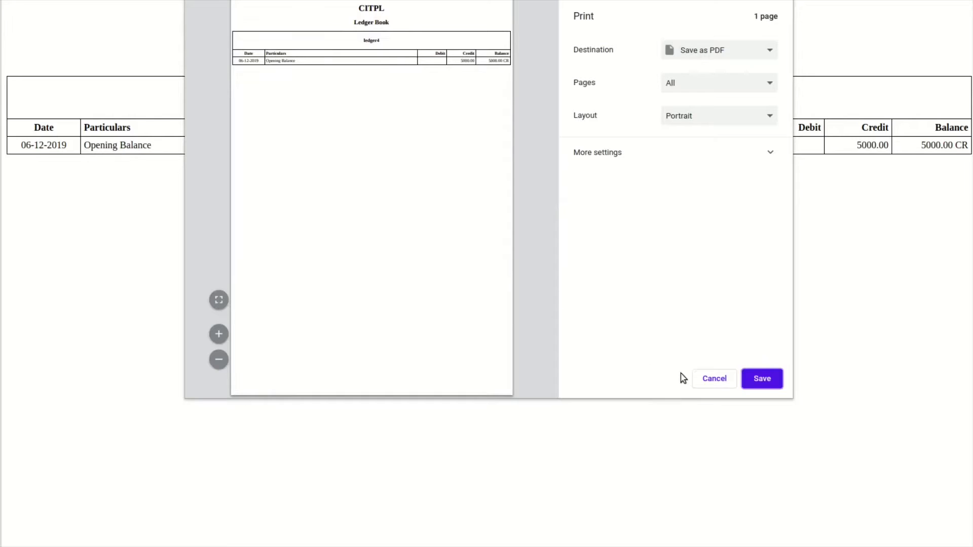
{"action": "left_click", "coordinate": [710, 385]}
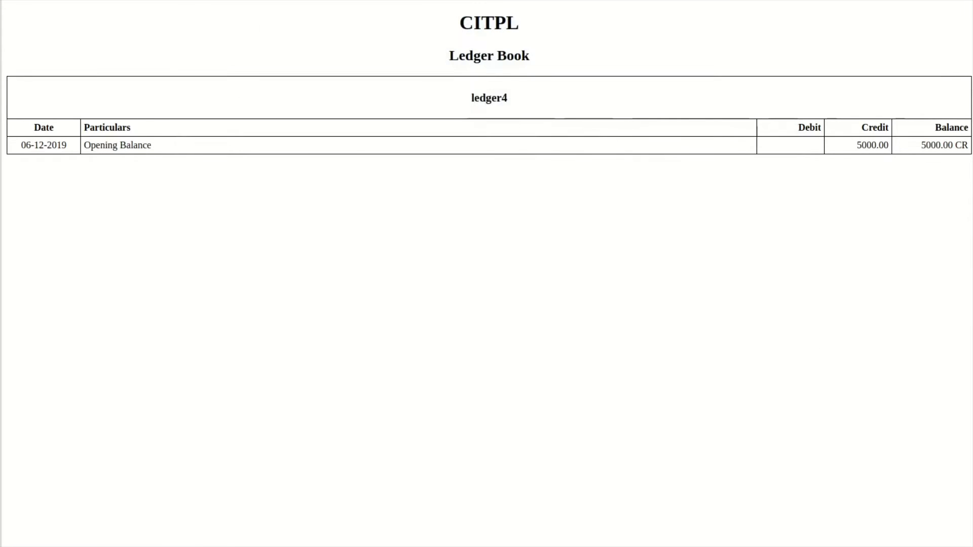
{"action": "key", "text": "ctrl+w"}
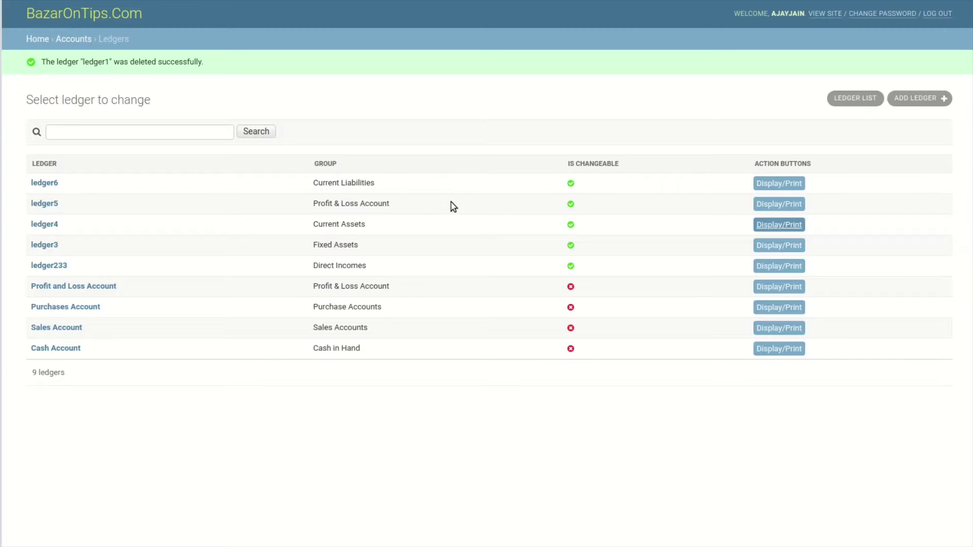
Display the printable list of all ledgers and open its print preview
{"action": "left_click", "coordinate": [851, 104]}
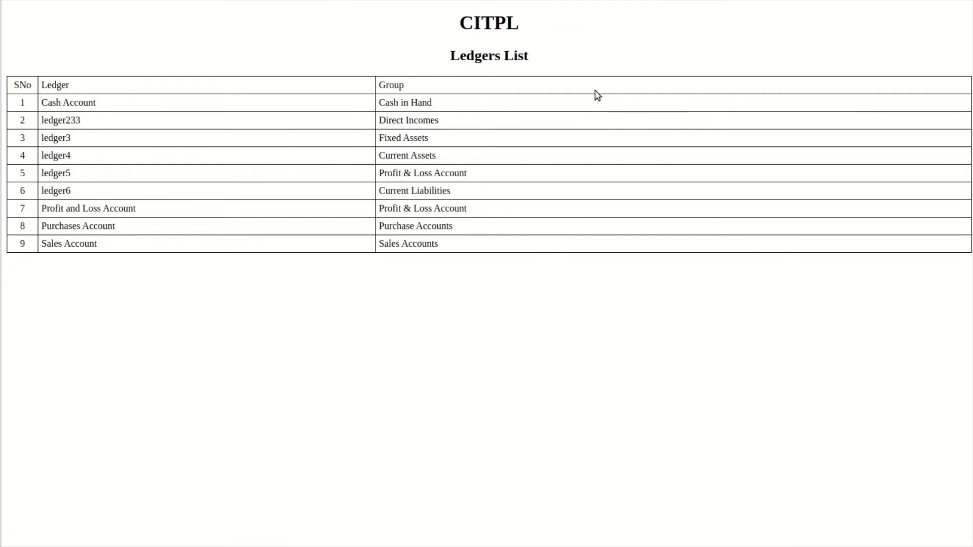
{"action": "right_click", "coordinate": [589, 217]}
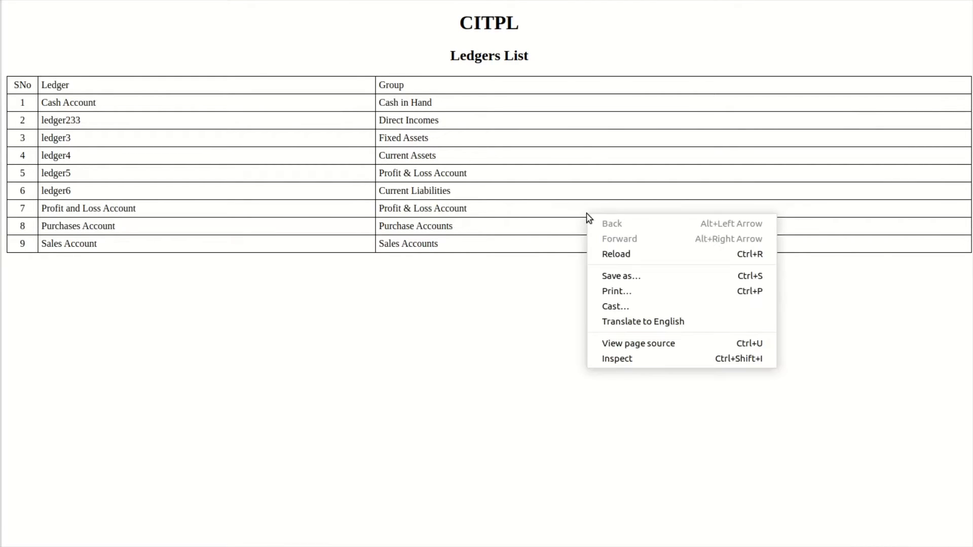
{"action": "left_click", "coordinate": [621, 294]}
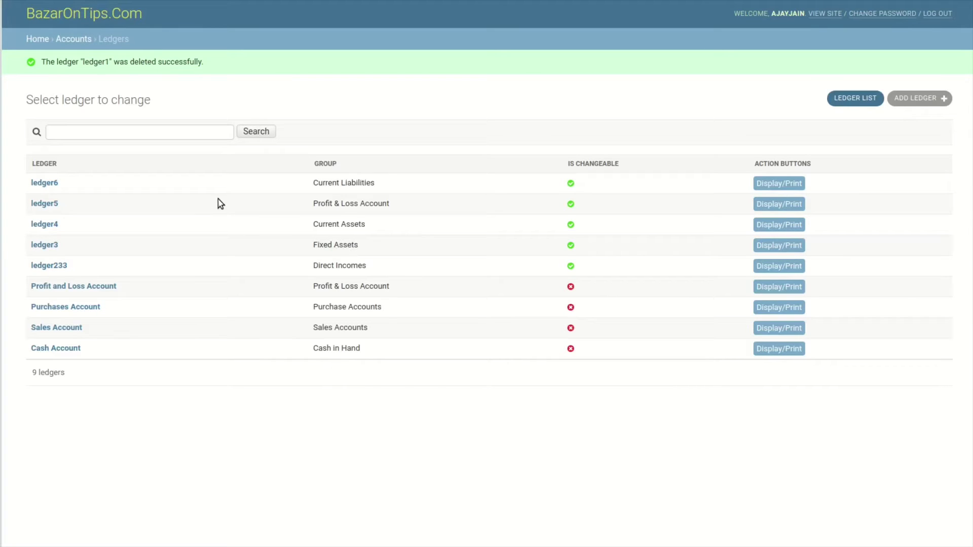
Sort the ledgers by ledger name, first in ascending and finally in descending order
{"action": "left_click", "coordinate": [180, 171]}
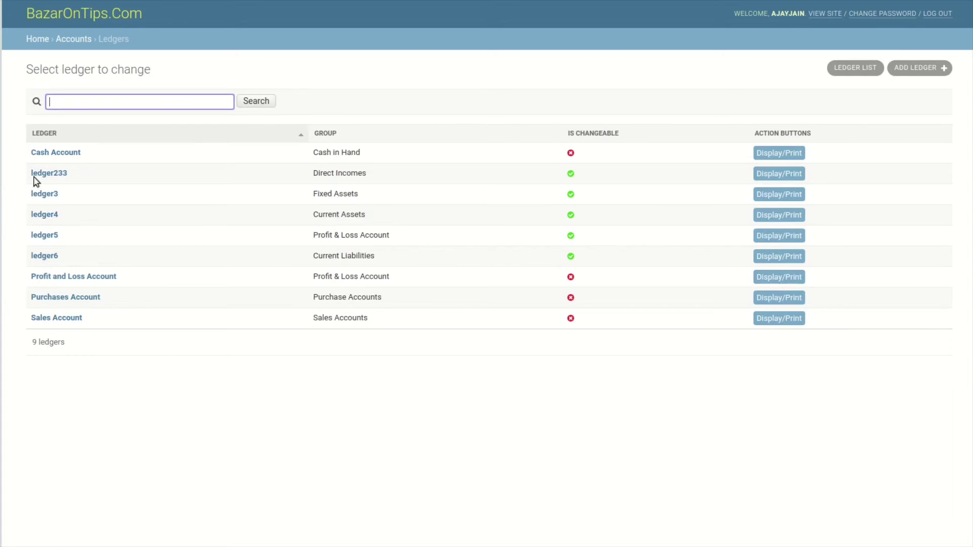
{"action": "left_click", "coordinate": [158, 134]}
{"action": "left_click", "coordinate": [158, 135]}
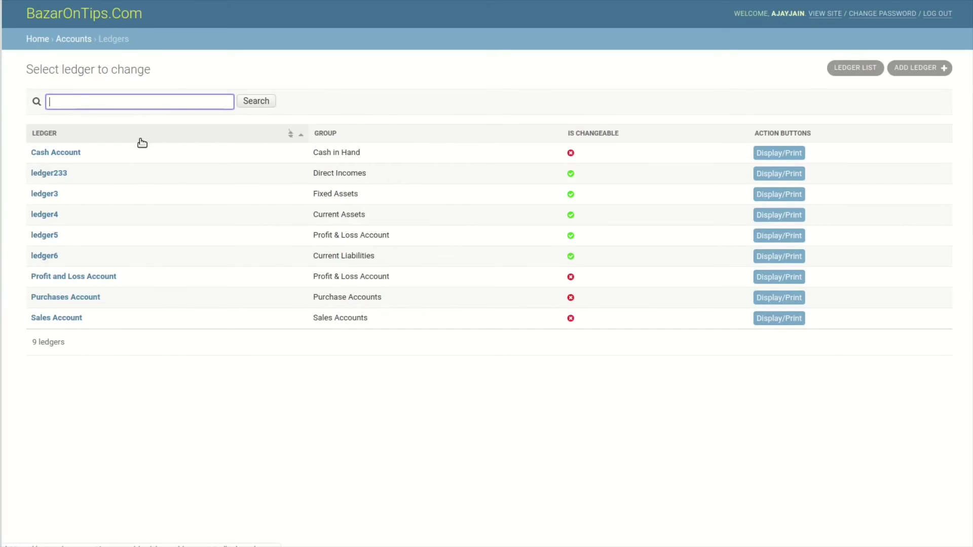
{"action": "left_click", "coordinate": [142, 141]}
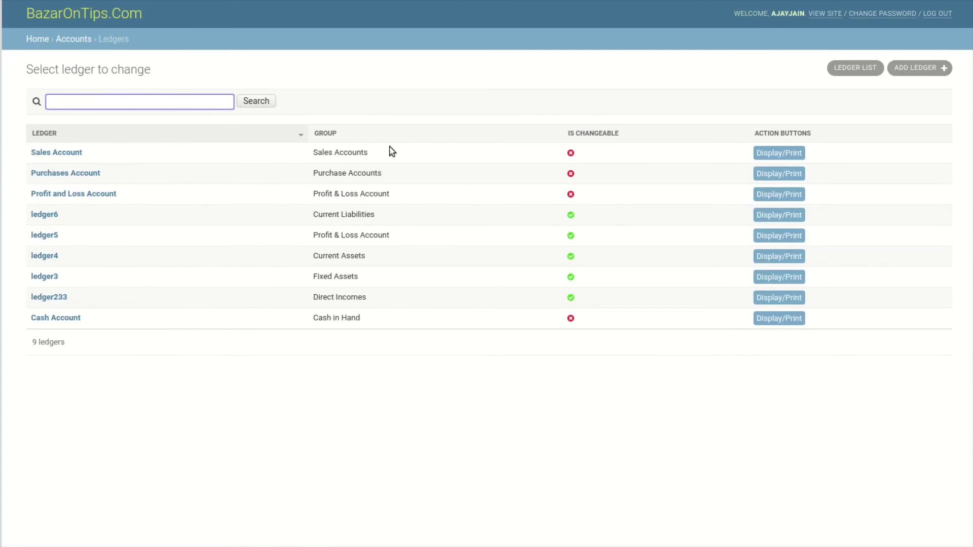
{"action": "left_click_drag", "start_coordinate": [451, 147], "coordinate": [580, 139]}
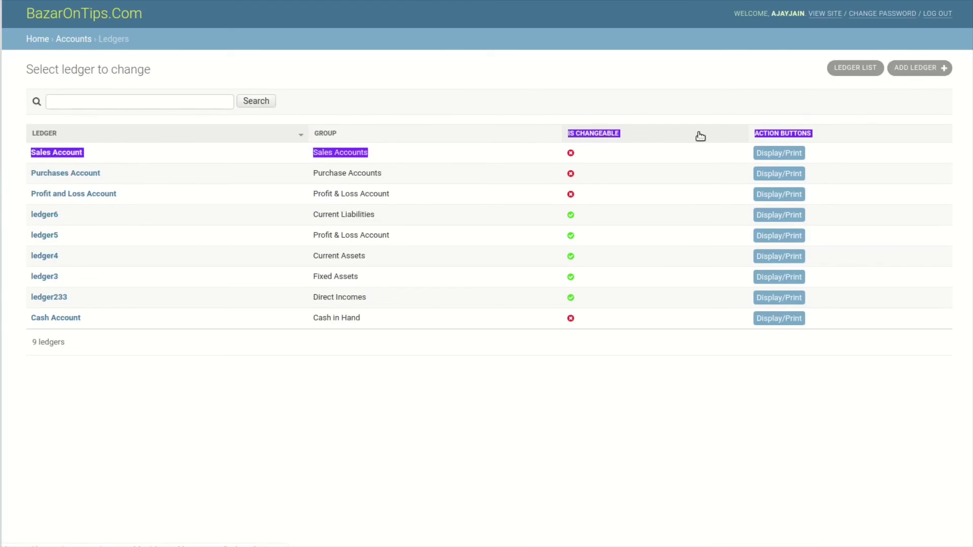